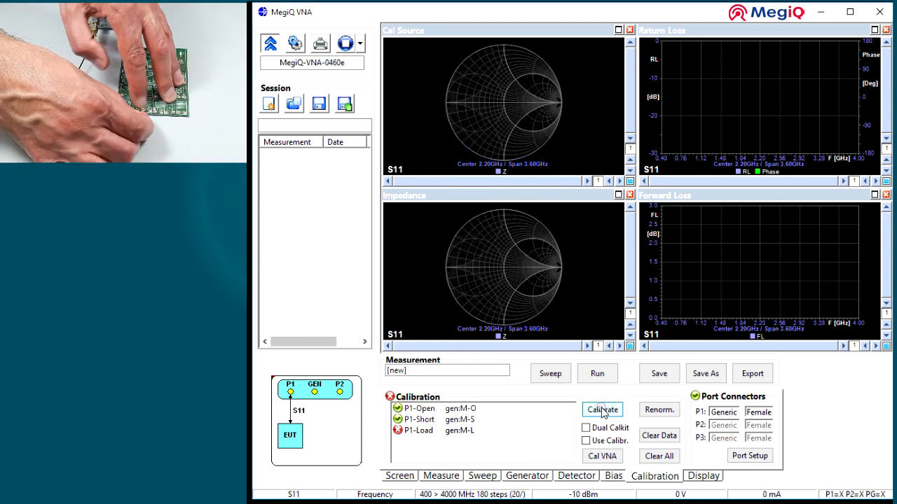
Complete the port 1 calibration with the load standard and run a continuous sweep to check the Return Loss floor.
left_click(601, 411)
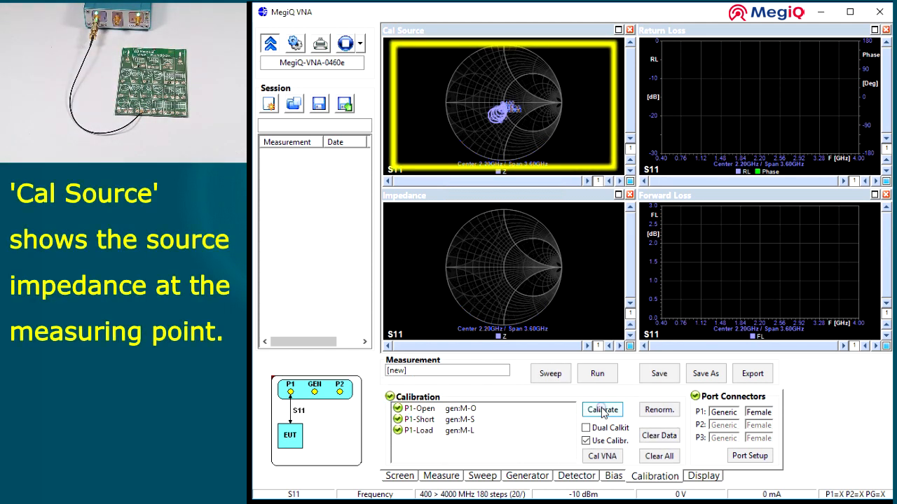
left_click(598, 373)
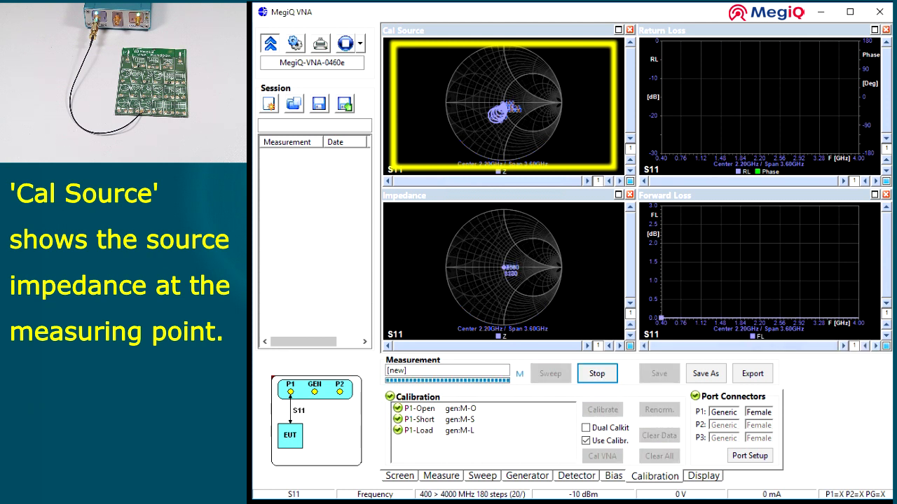
left_click(885, 170)
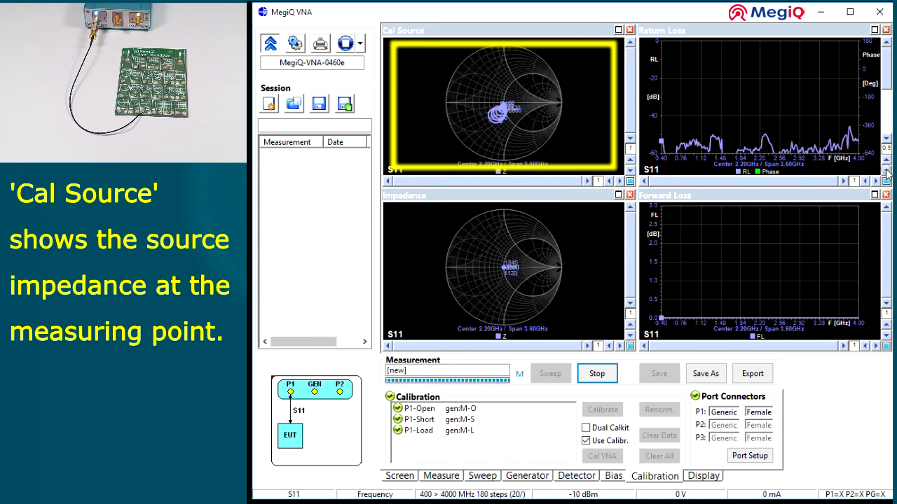
left_click(886, 182)
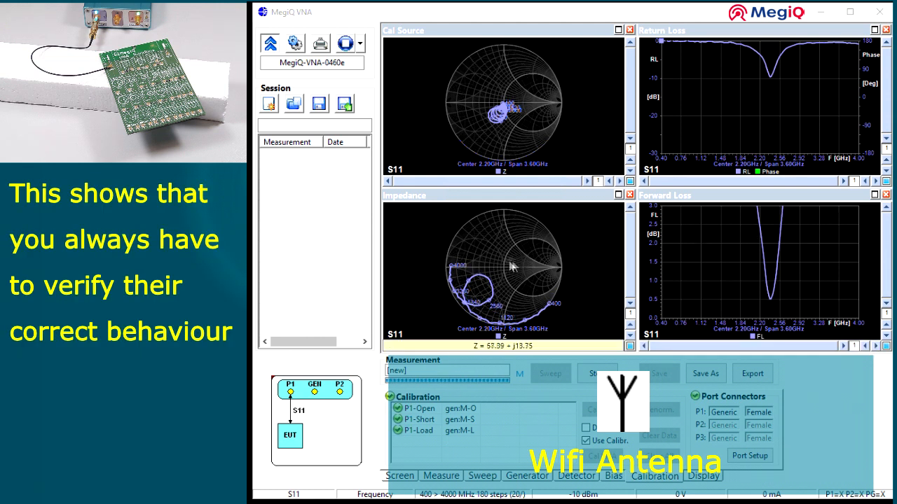
Place markers at 2.400, 2.500 and 2.440 GHz on the antenna's S11 Impedance trace.
left_click(493, 295)
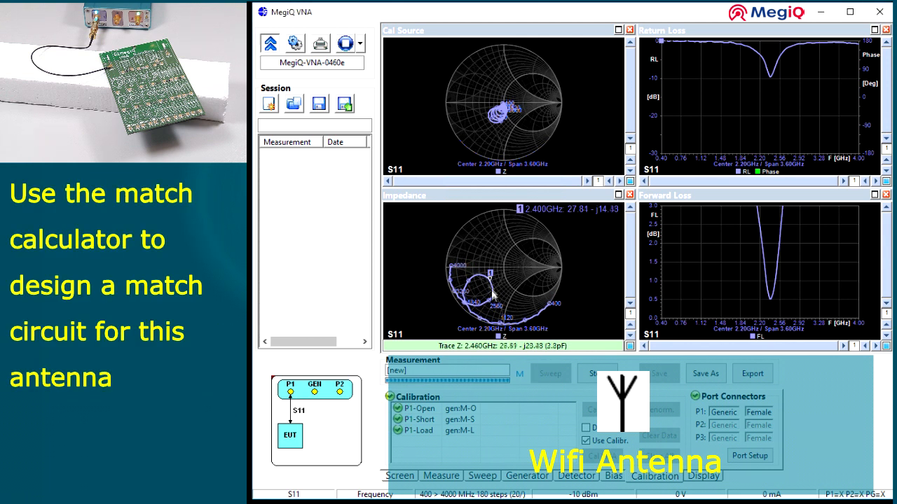
left_click(494, 300)
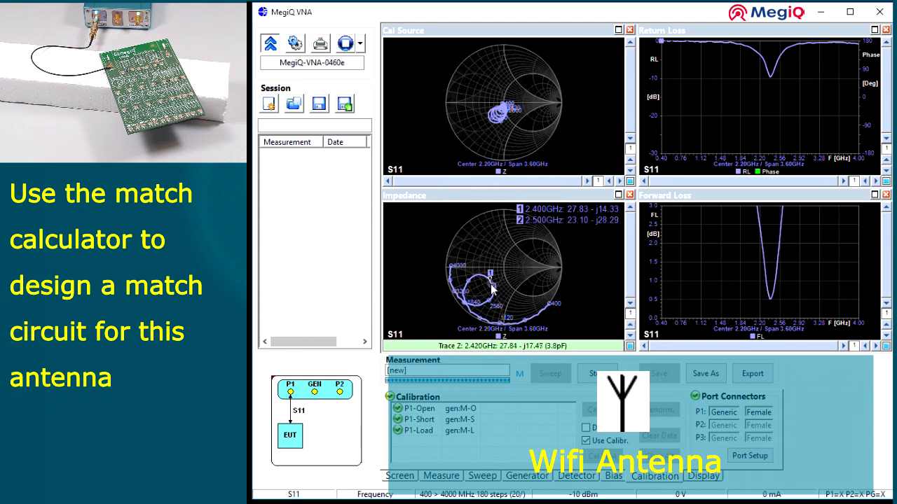
left_click(493, 289)
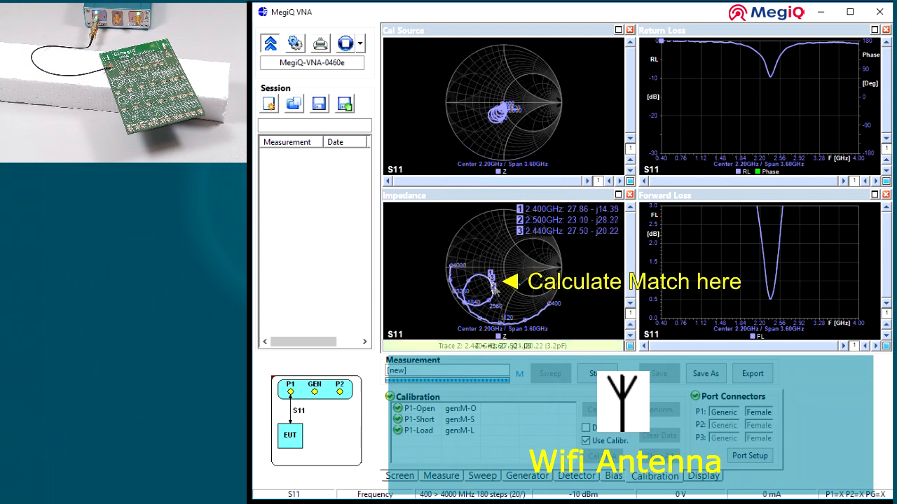
Calculate a match at the 2.440 GHz marker and select the series-inductor circuit tuned to 2.72 nH and 1.69 pF.
right_click(564, 239)
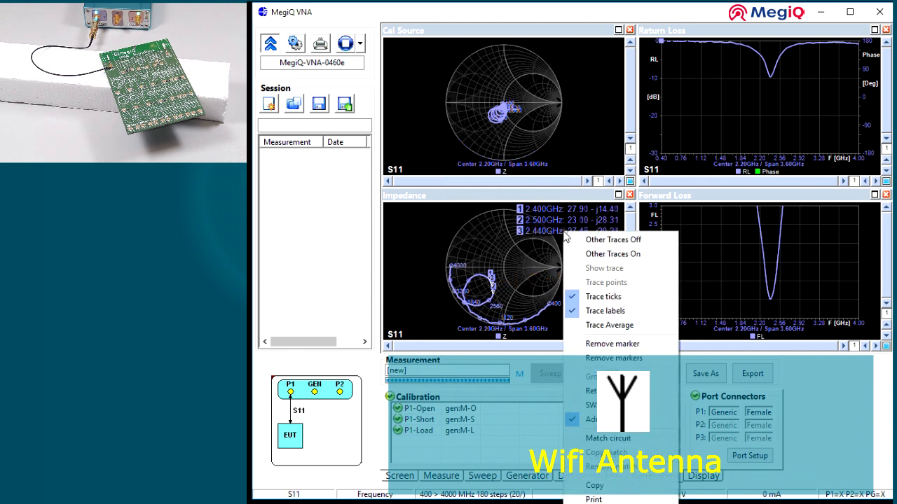
left_click(622, 439)
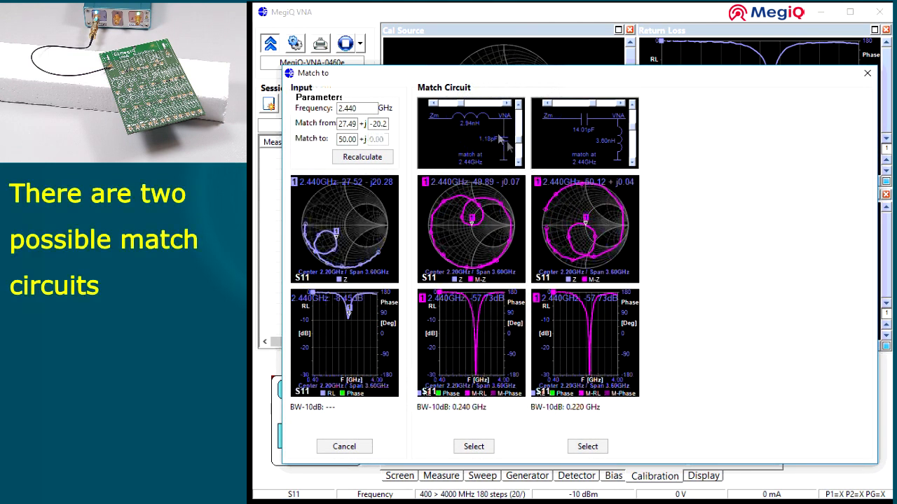
left_click_drag(461, 103, 464, 104)
left_click_drag(519, 142, 518, 132)
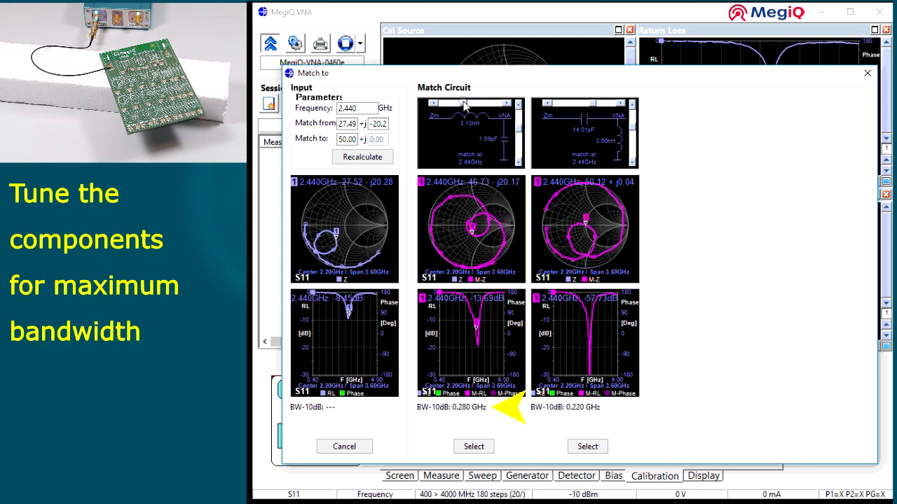
left_click_drag(464, 104, 457, 102)
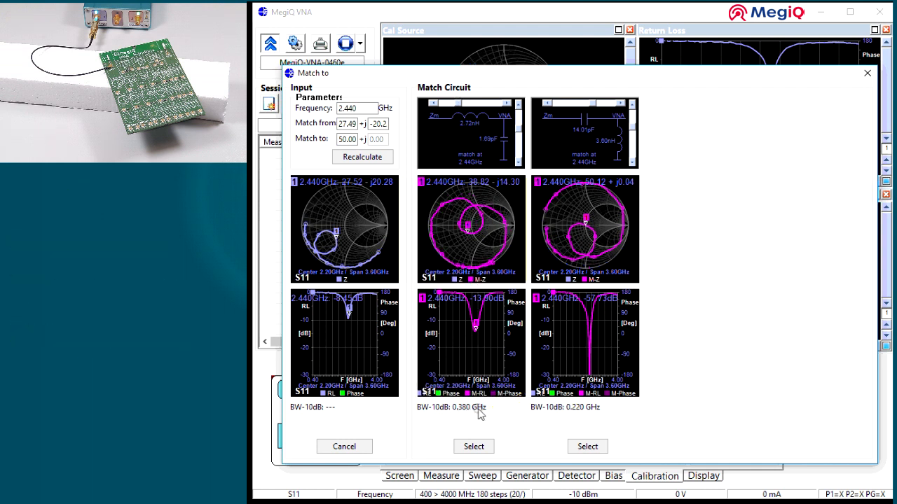
left_click(474, 446)
Copy the match circuit to the other graphs and mark the edges of the matched Return Loss dip, starting at 2.220 GHz.
right_click(406, 303)
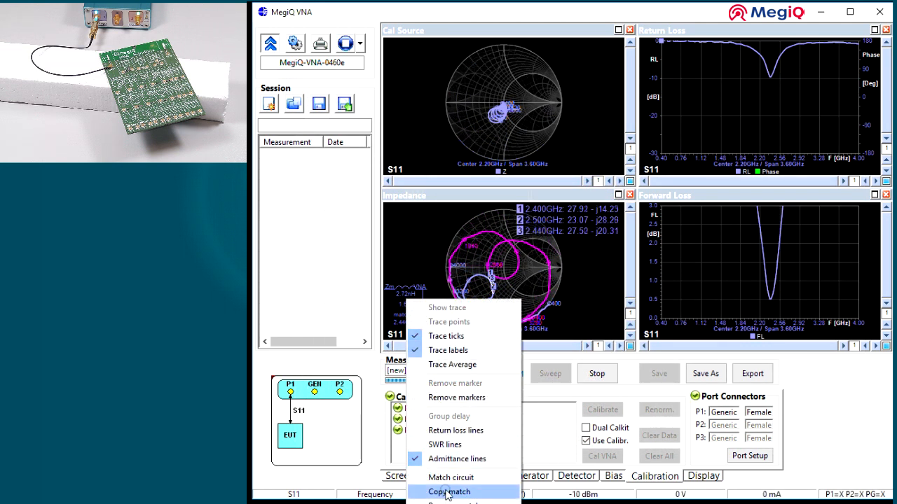
left_click(446, 492)
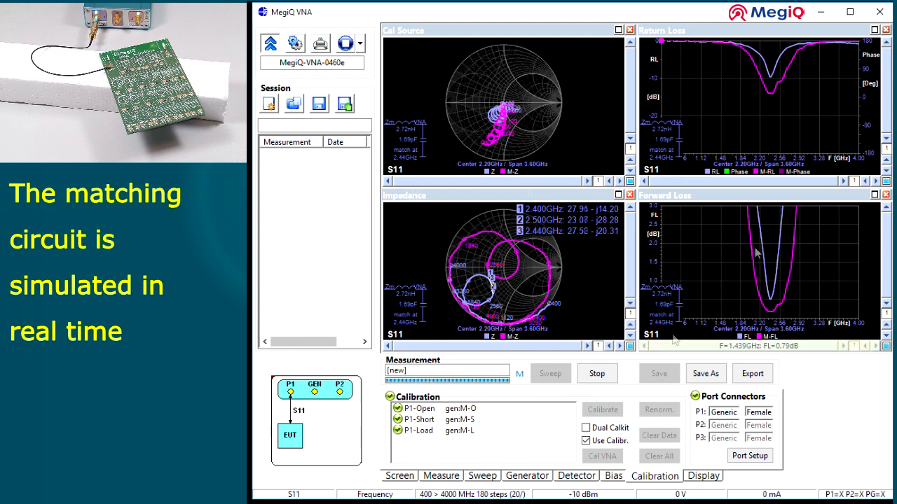
left_click(763, 80)
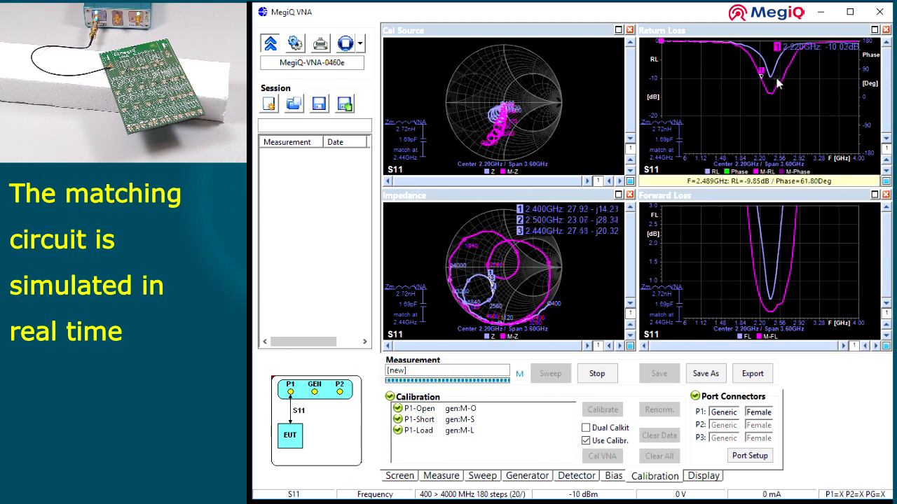
left_click(783, 78)
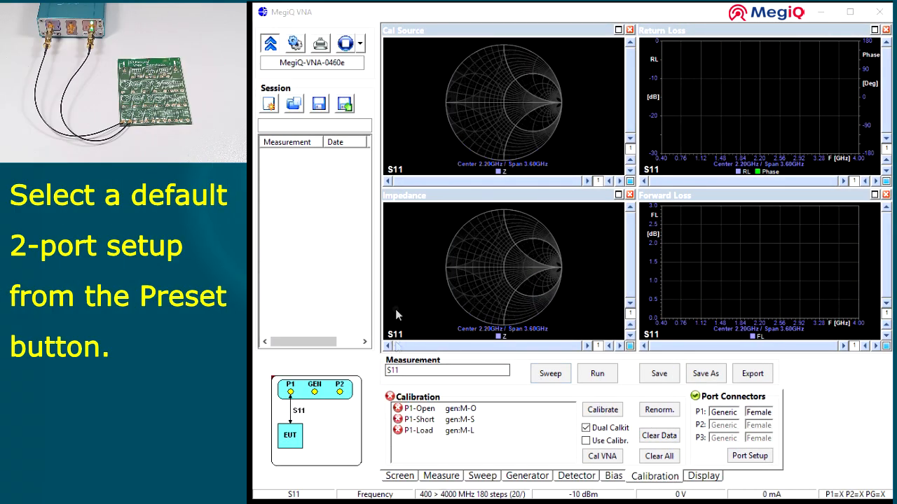
Load the default 2 Port preset.
left_click(361, 45)
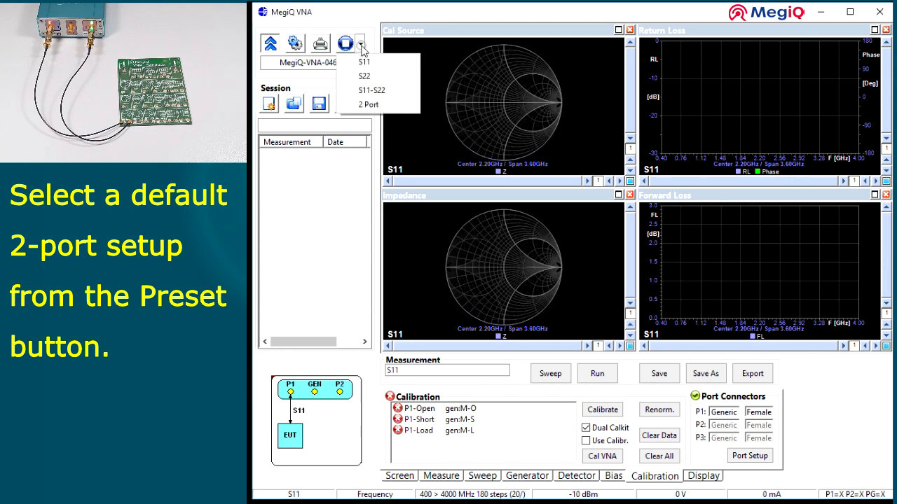
left_click(355, 104)
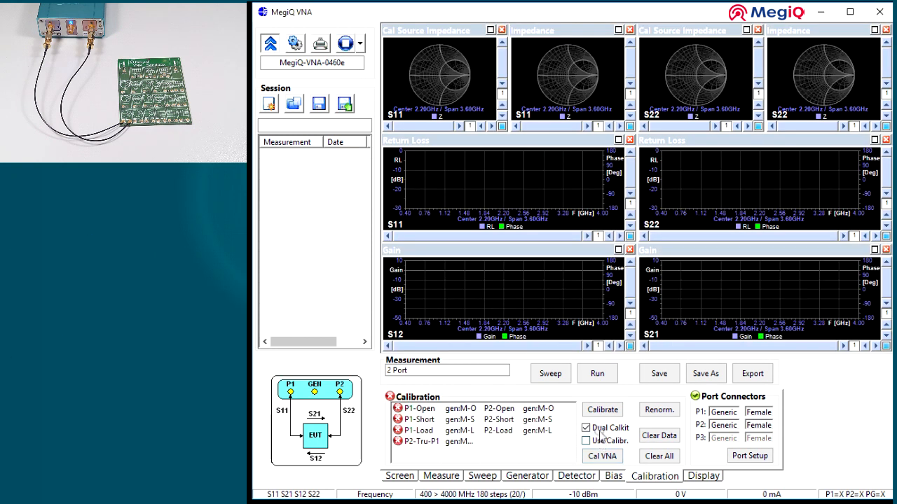
Switch Dual Calkit off and on to compare the single and dual kit calibration lists.
left_click(600, 433)
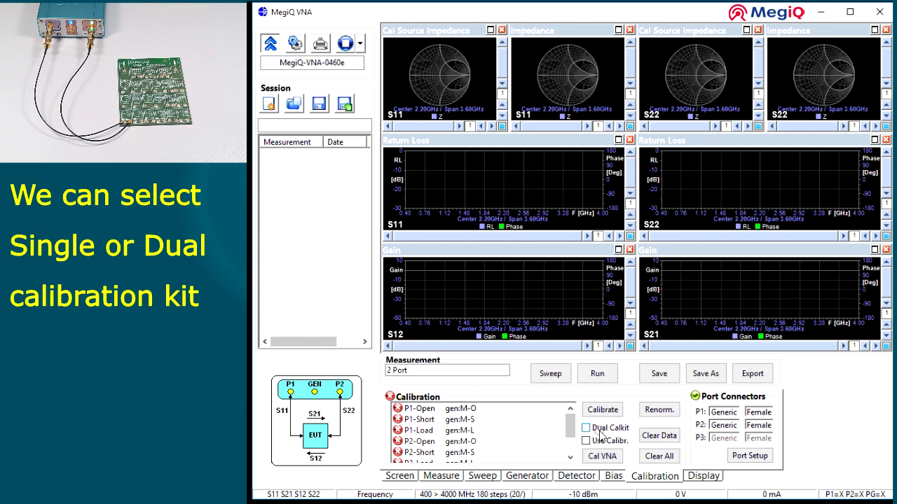
left_click(600, 433)
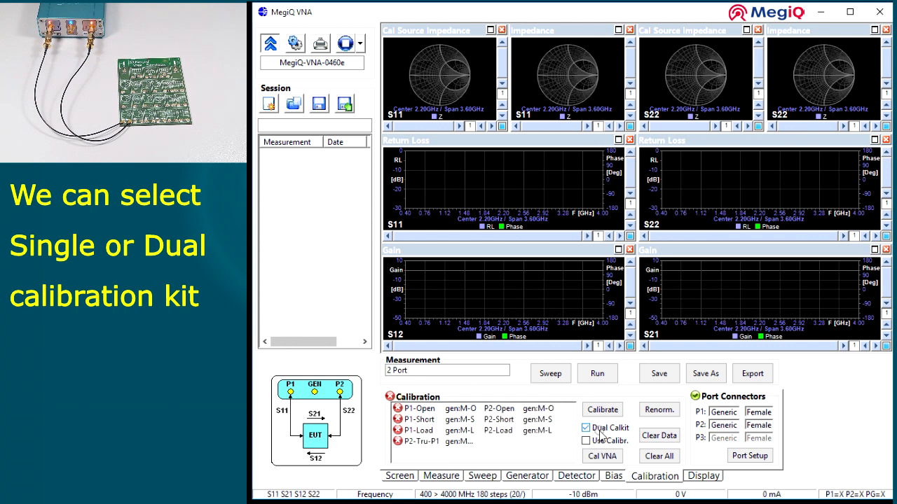
left_click(599, 433)
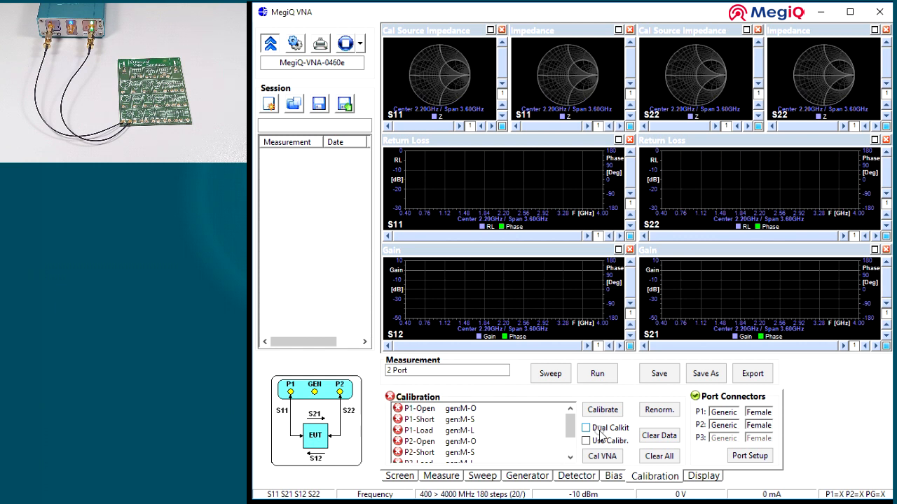
left_click(600, 433)
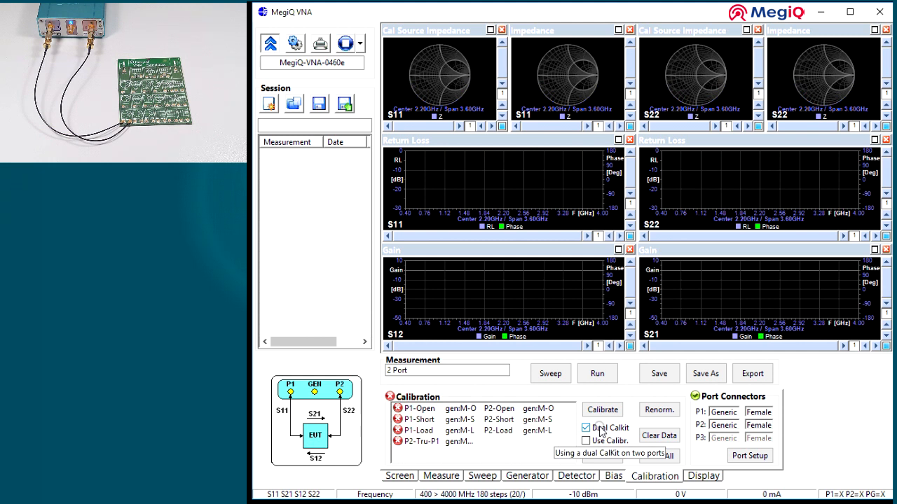
Calibrate both ports with the open, short, load and through standards using the dual calkit, and start a continuous sweep.
left_click(600, 411)
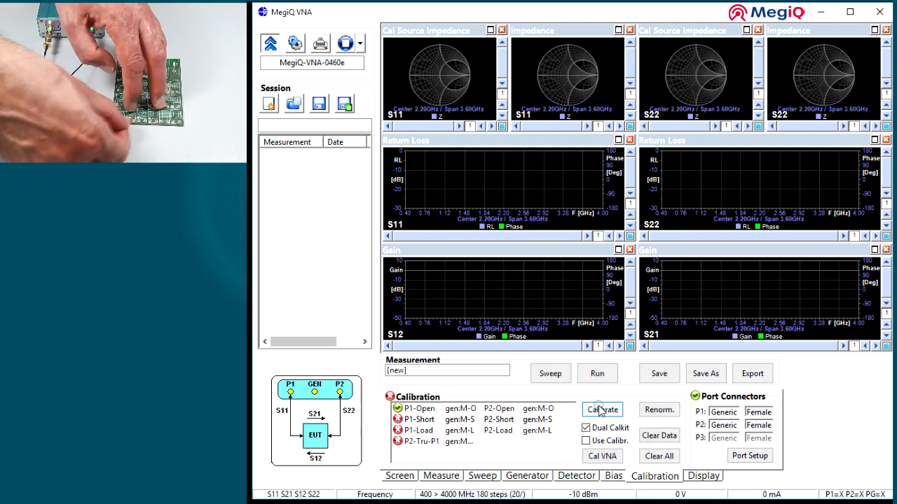
left_click(600, 411)
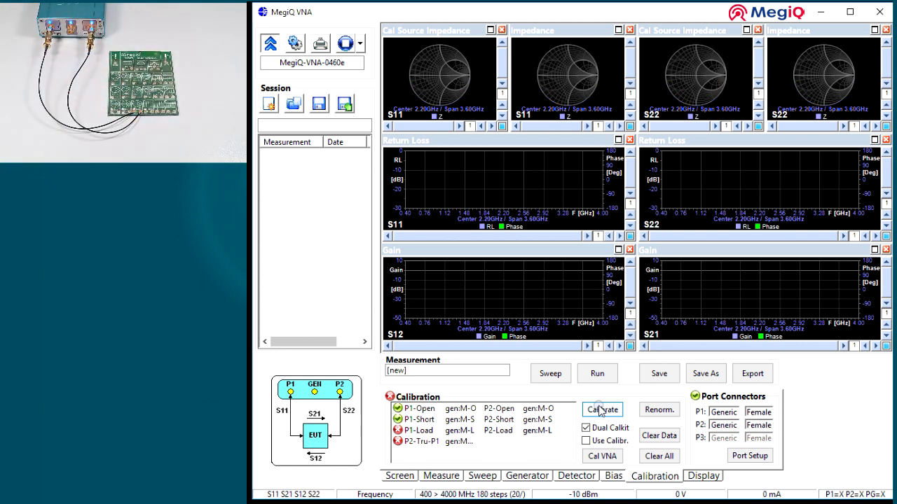
left_click(600, 411)
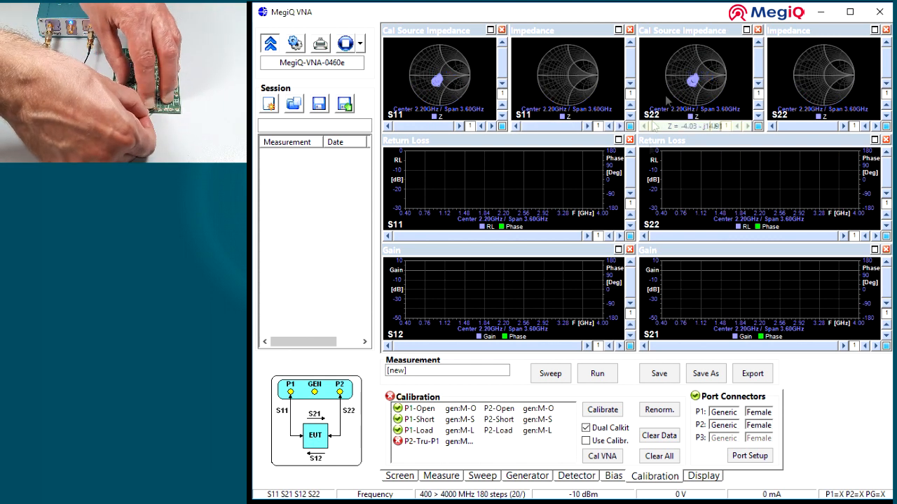
left_click(601, 411)
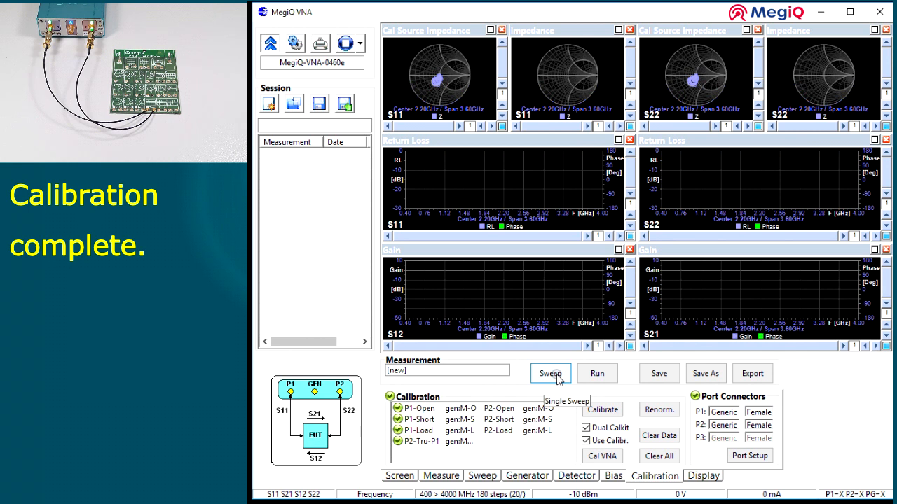
left_click(596, 376)
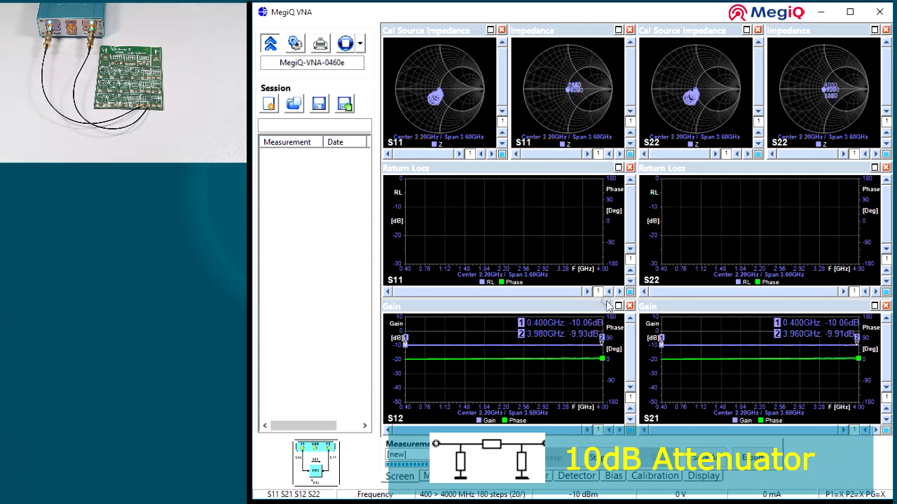
Extend the S11 and S22 Return Loss scales to -60 dB for viewing the responses, and restore both default scales.
left_click(630, 280)
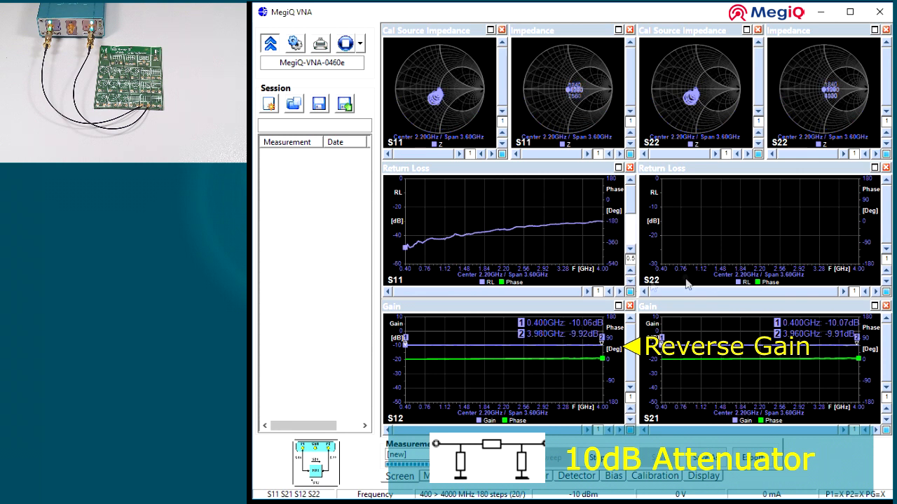
left_click(886, 281)
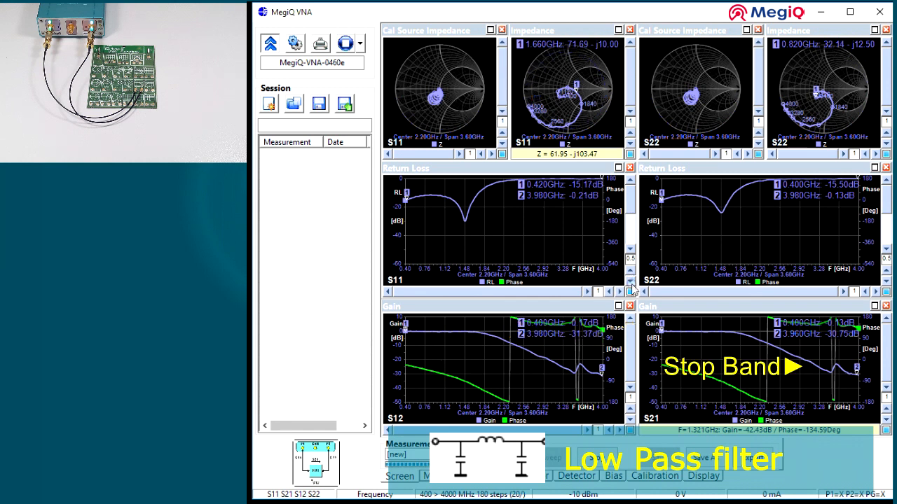
left_click(630, 290)
left_click(885, 292)
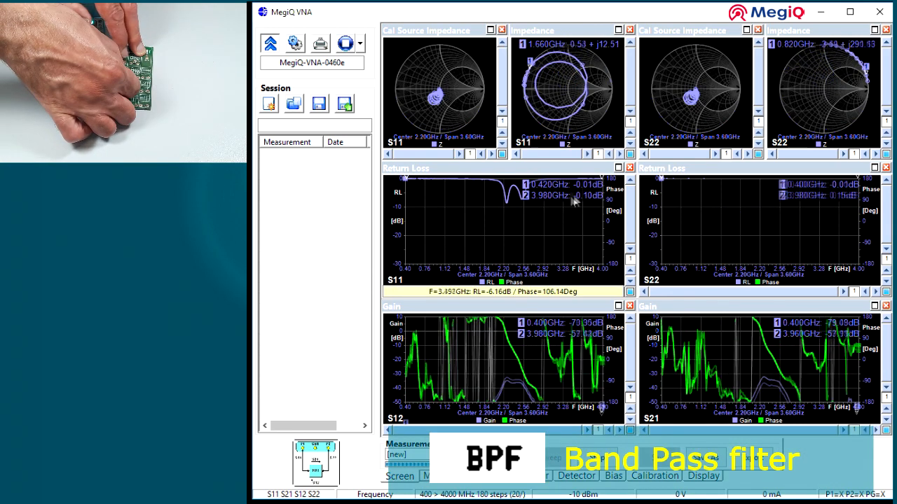
Mark the band pass filter's pass band on the S21 Gain trace, starting at 2.260 GHz.
left_click(762, 334)
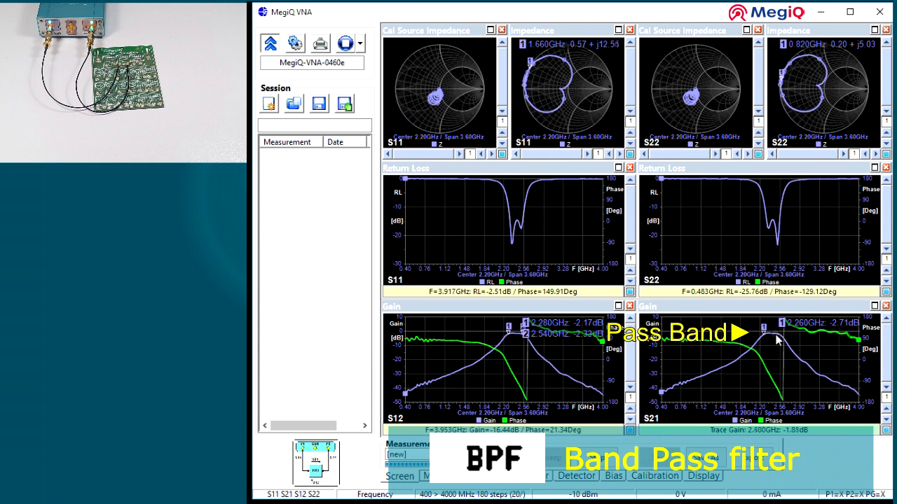
right_click(779, 336)
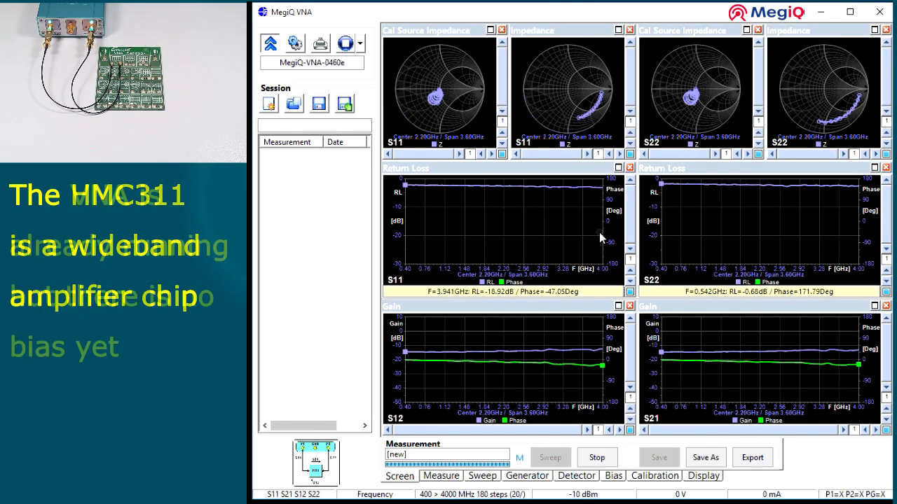
Set the bias voltage to 10000 mV and the bias current to 50000 uA.
left_click(612, 477)
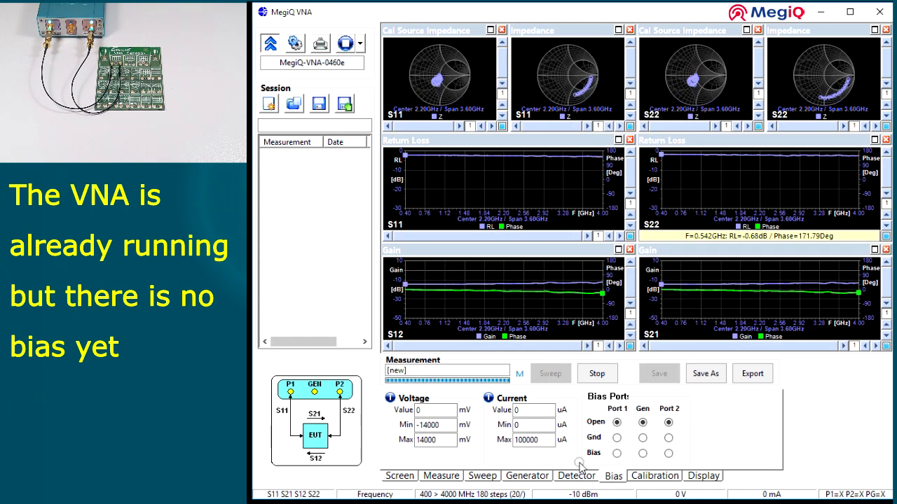
type("10")
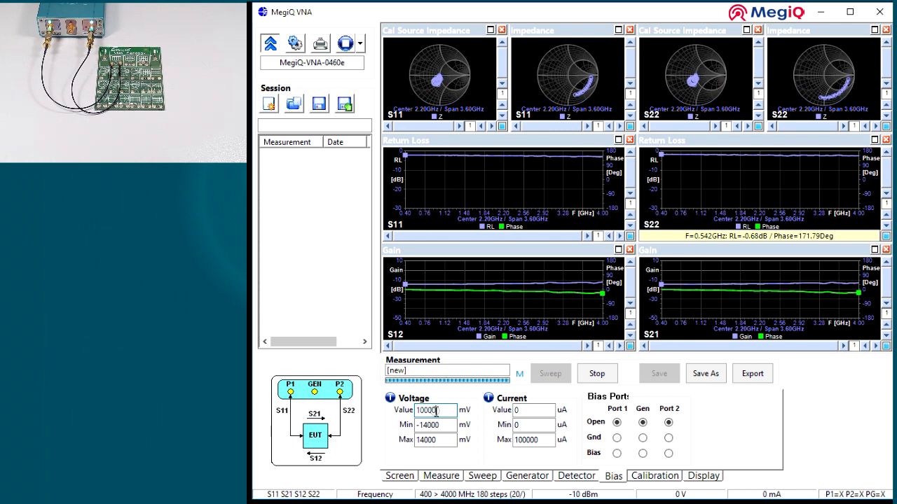
type("000")
left_click(525, 410)
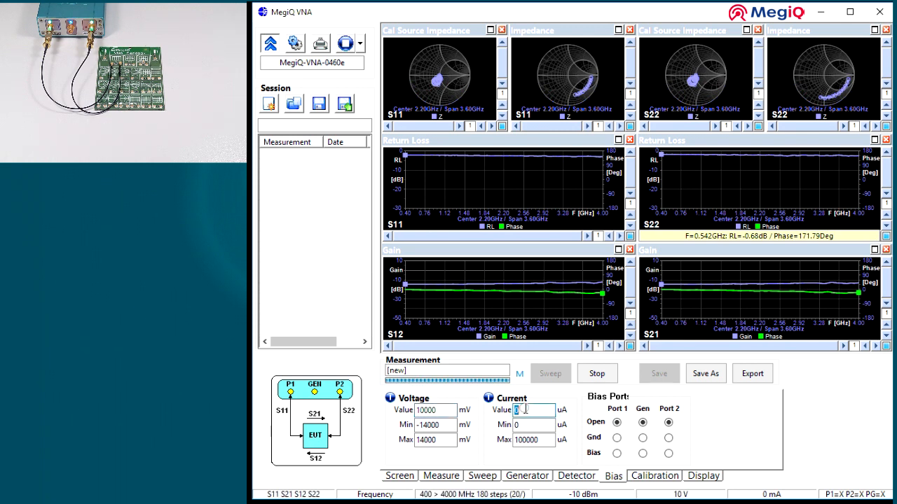
type("50000")
key("Return")
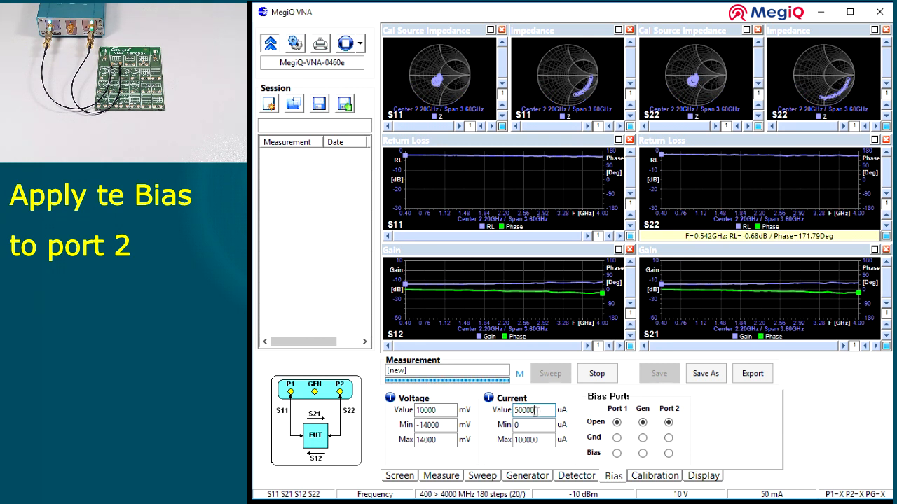
Apply the bias to port 2 and return to the screen view with larger graphs.
left_click(668, 454)
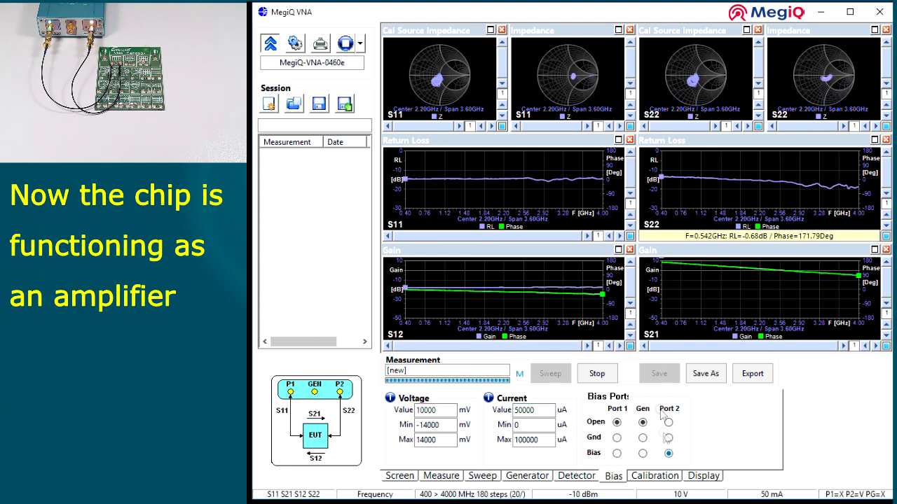
left_click(405, 479)
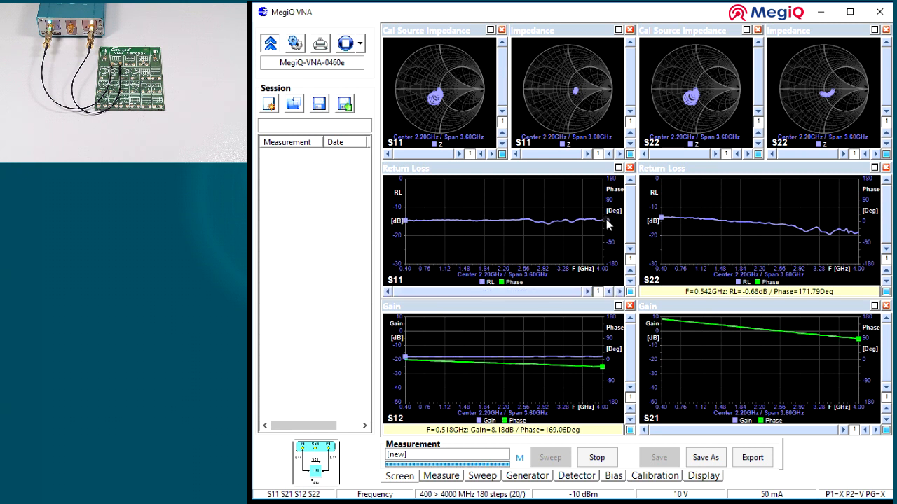
Place markers at about 0.42 and 3.96 GHz on the S11 and S22 Return Loss traces and the S12 Gain trace.
left_click(407, 221)
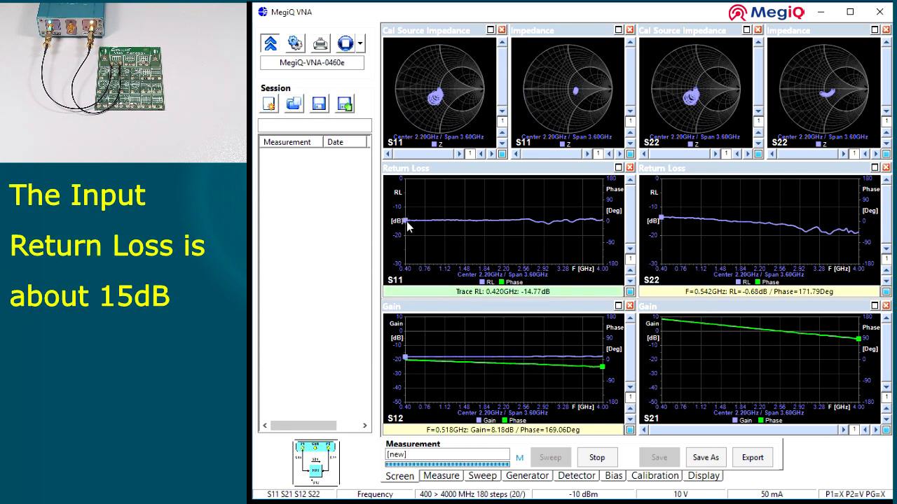
left_click(601, 221)
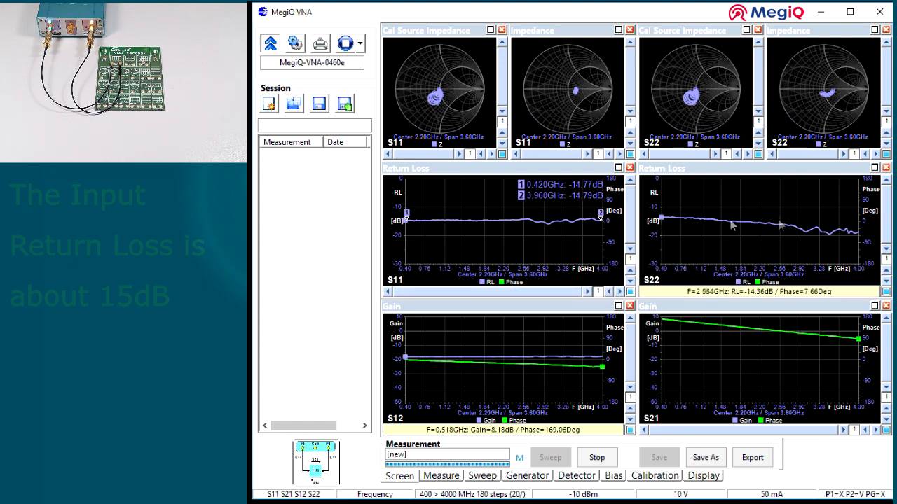
left_click(663, 220)
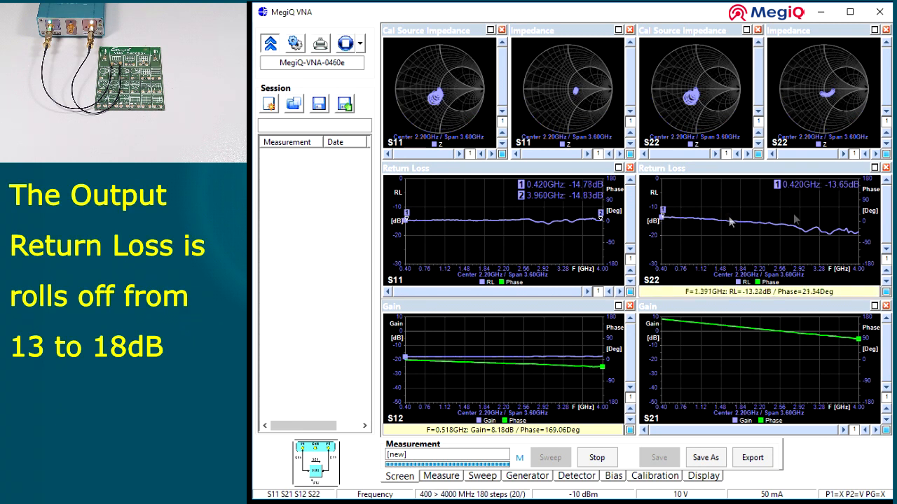
left_click(857, 234)
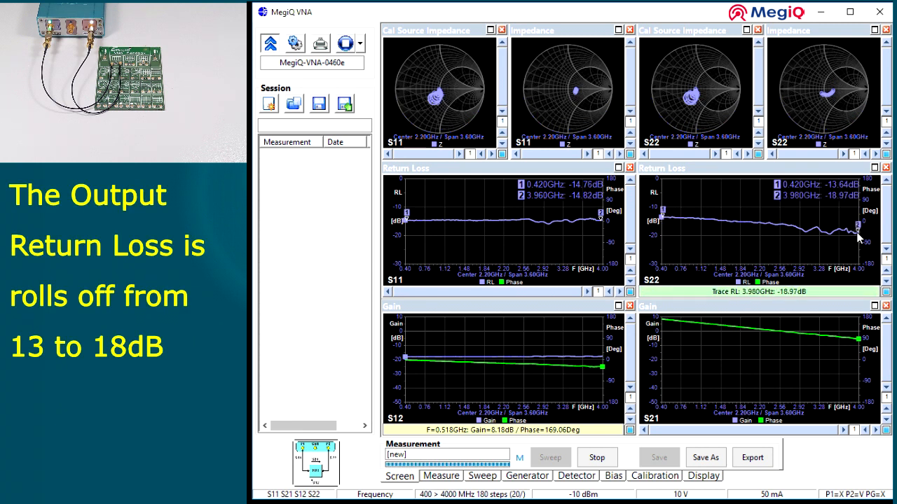
left_click(408, 361)
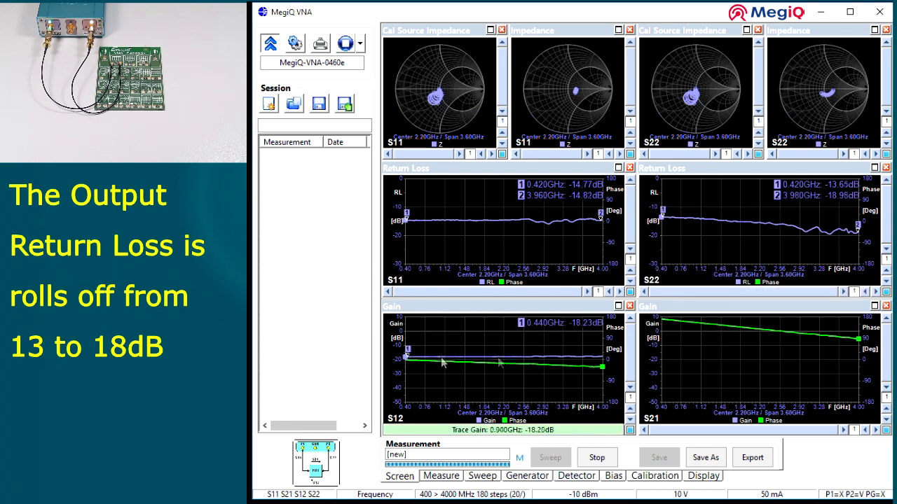
left_click(600, 360)
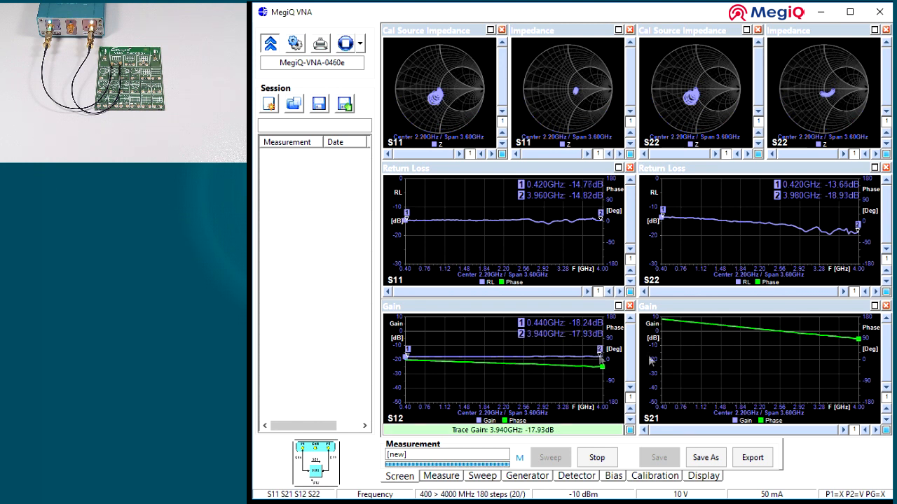
Shift the S21 Gain scale to bring the gain trace into range, and mark it at 0.400 GHz and 3.980 GHz.
left_click(886, 317)
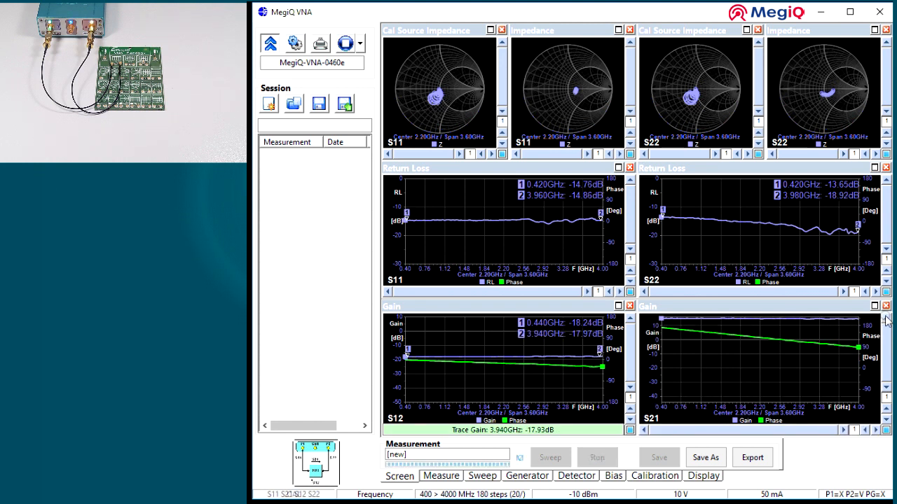
left_click(887, 317)
left_click(886, 317)
left_click(886, 317)
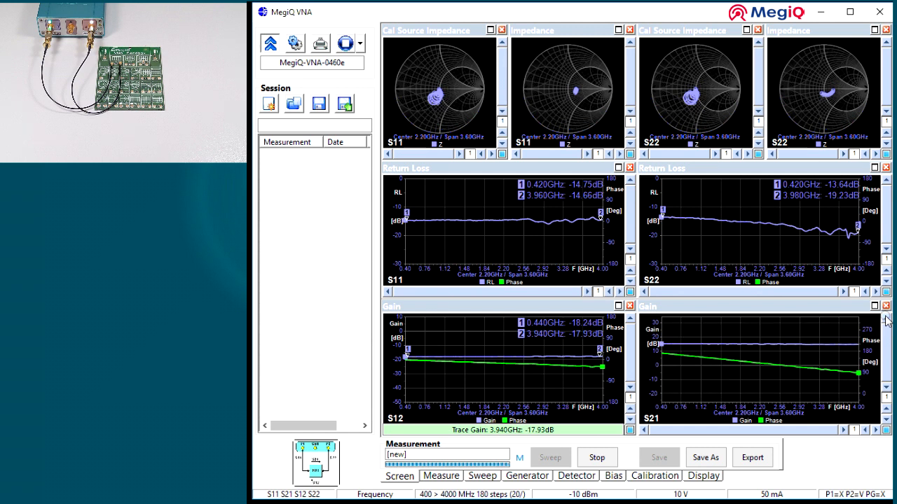
left_click(662, 345)
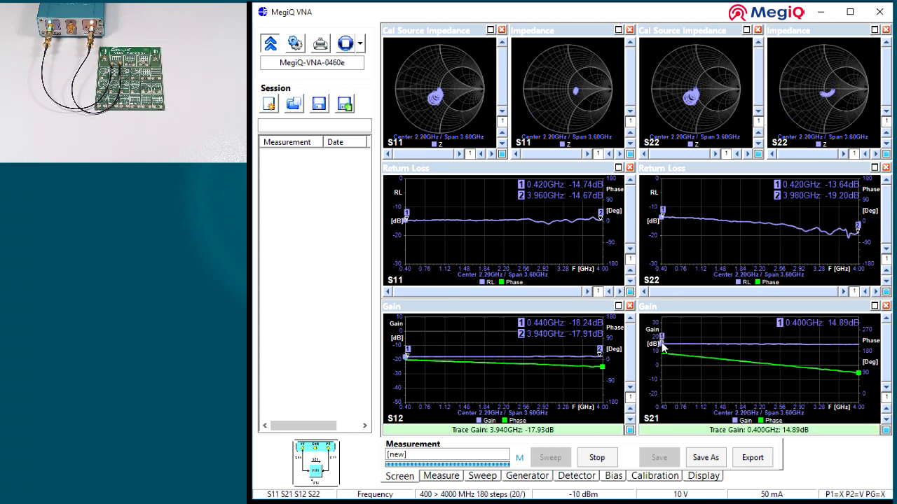
left_click(858, 349)
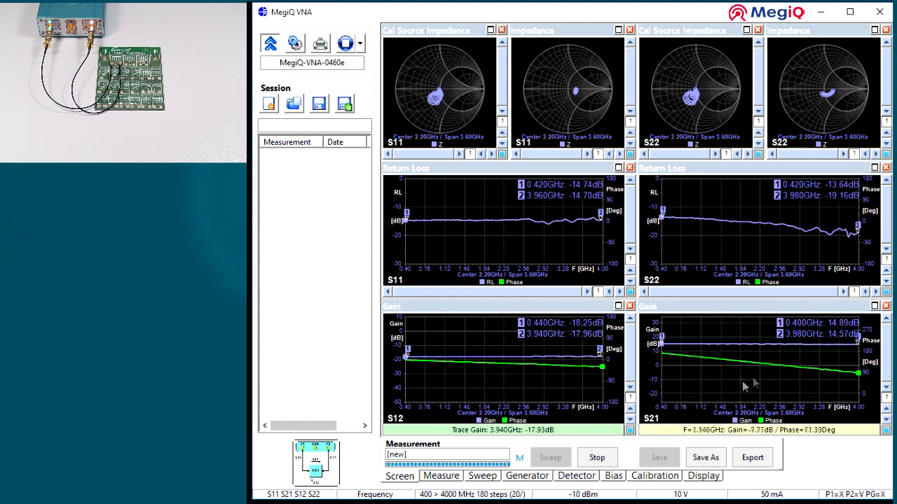
Set the bias current to 30000 uA and then to 70000 uA, and stop the continuous sweep.
left_click(614, 476)
left_click(517, 411)
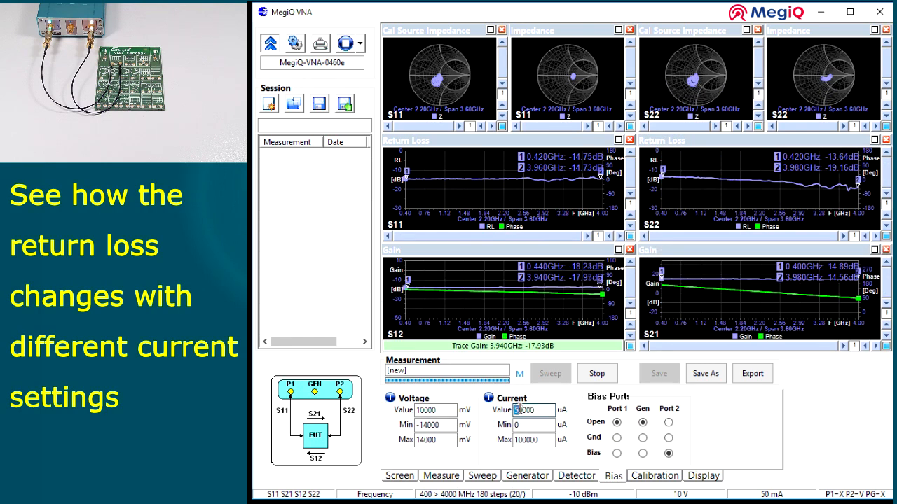
type("3")
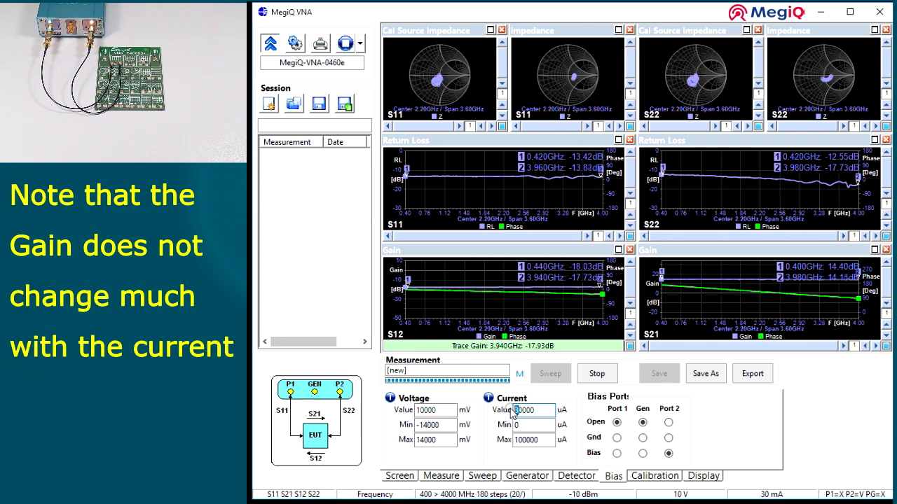
key("Return")
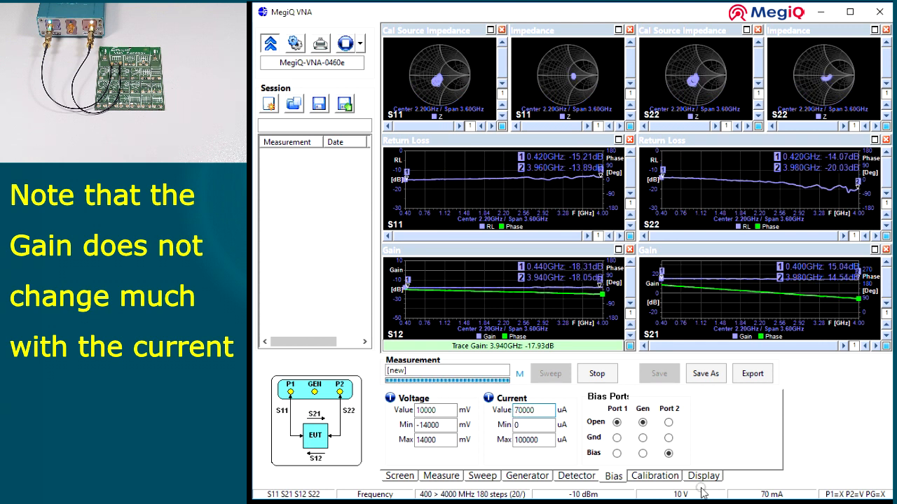
left_click(597, 373)
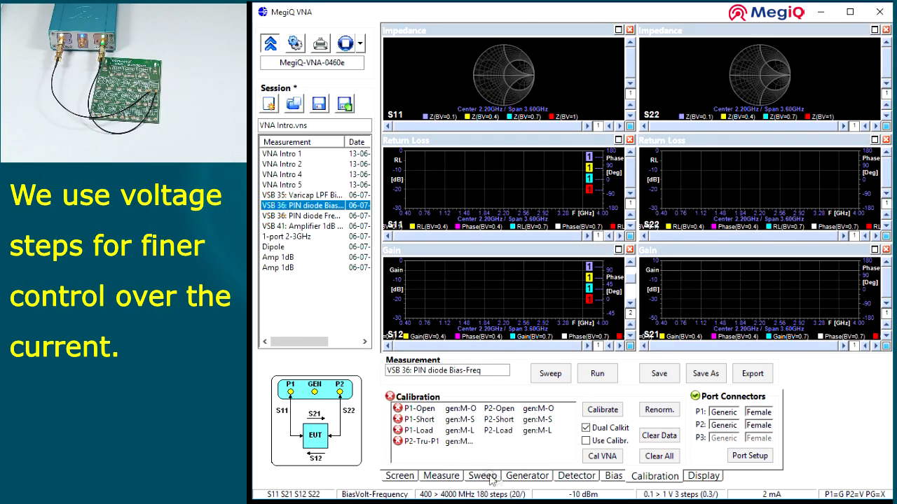
Review the voltage and frequency ranges of the BiasVolt-Frequency sweep for the PIN diode measurement.
left_click(713, 495)
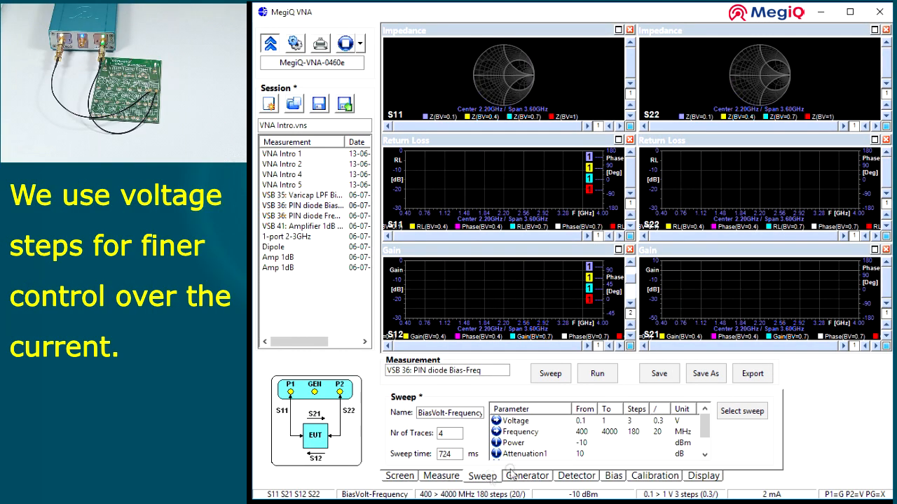
left_click(543, 422)
left_click(550, 433)
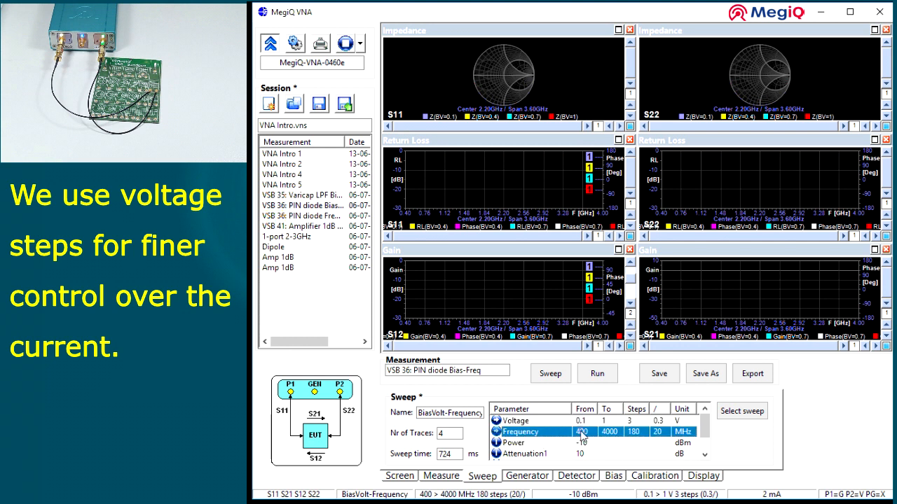
Set the bias ports so that port 2 goes to ground and port 1 carries the bias.
left_click(622, 478)
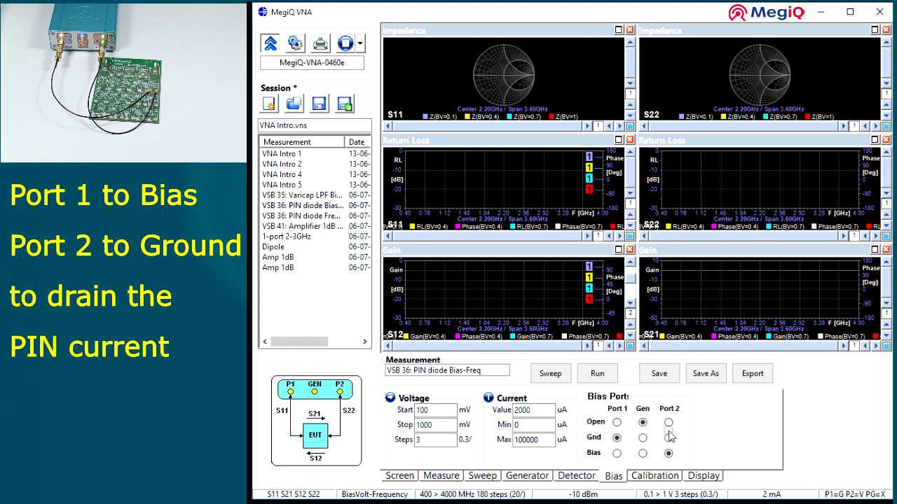
left_click(670, 440)
left_click(616, 453)
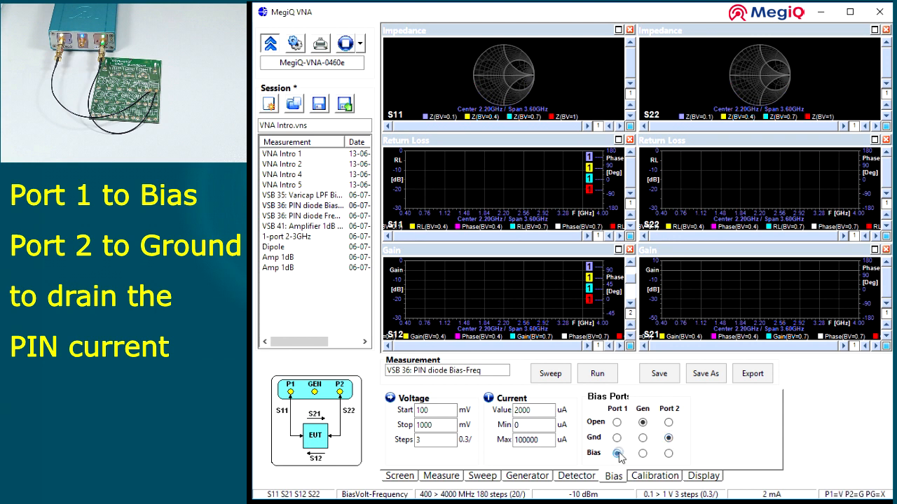
Run a sweep of the PIN diode with the calibration in use, and turn off the trace ticks in the S22 Impedance chart.
left_click(648, 477)
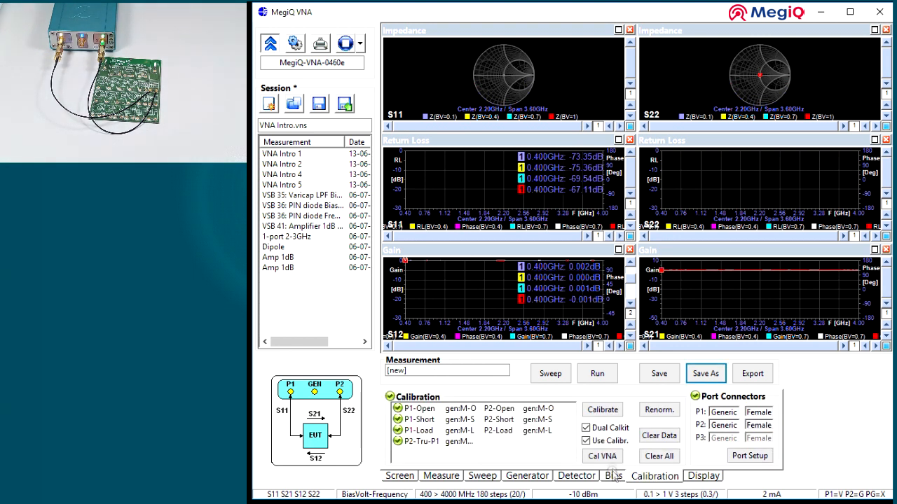
left_click(550, 374)
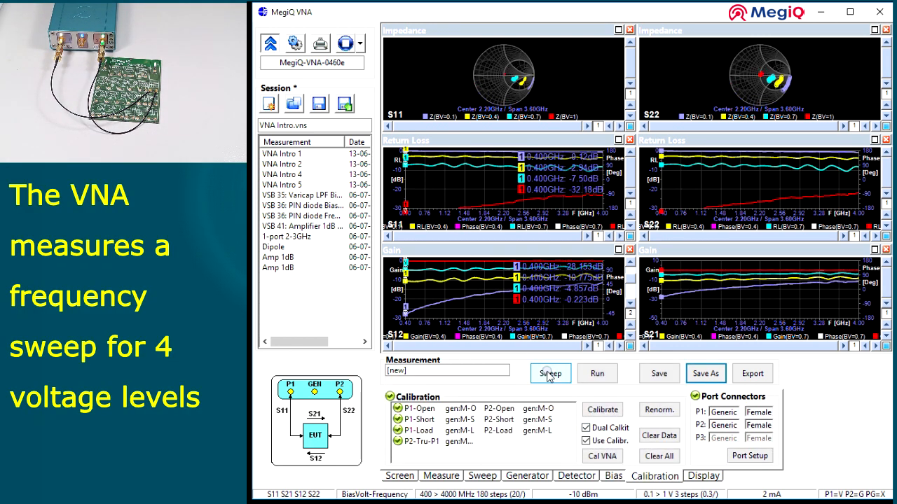
right_click(758, 98)
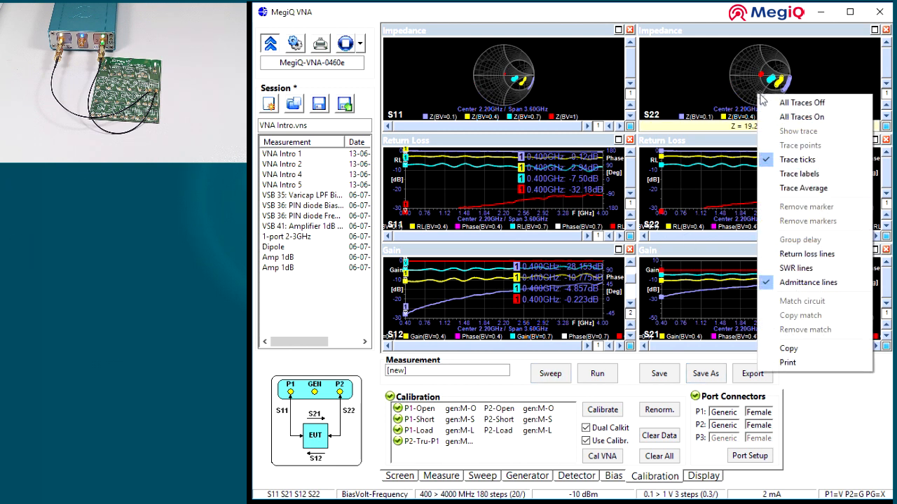
left_click(782, 161)
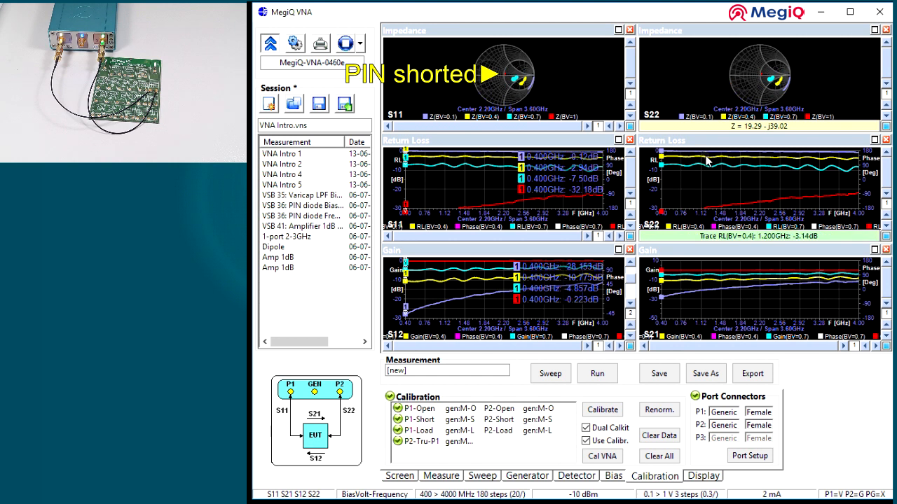